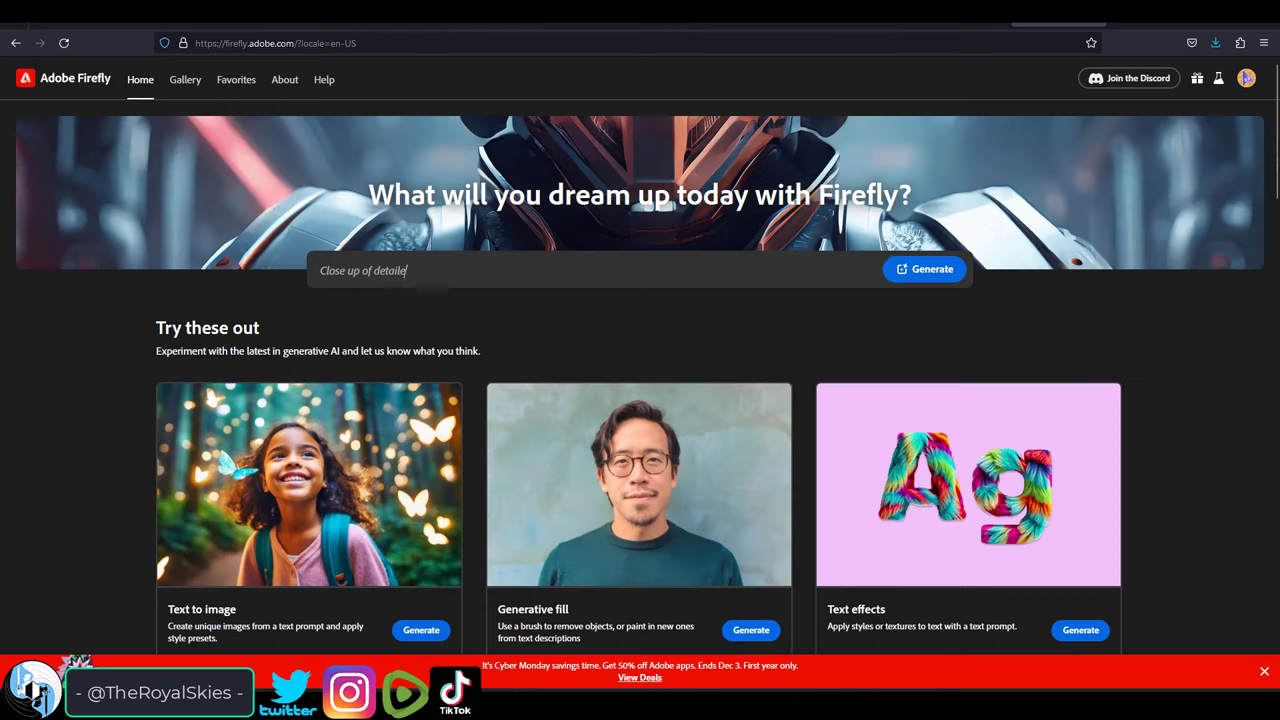
Extend the selection over the knight's arm and sword, invert it, and generate a 'Beautiful red sunset sky background'
text(d sci-fi suit, futuristic render)
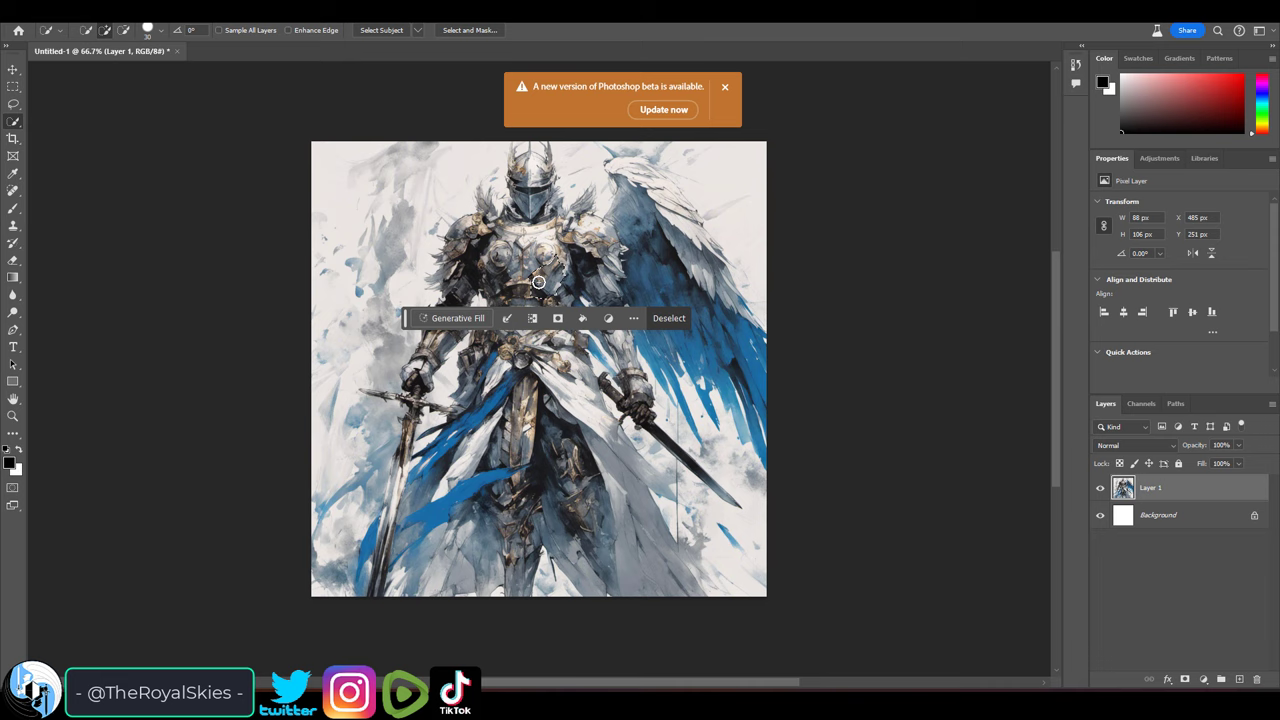
mouse_move(532, 486)
mouse_down()
mouse_move(505, 397)
mouse_move(485, 205)
mouse_move(502, 249)
mouse_move(369, 393)
mouse_move(385, 526)
mouse_move(469, 229)
mouse_up()
key(ctrl+shift+i)
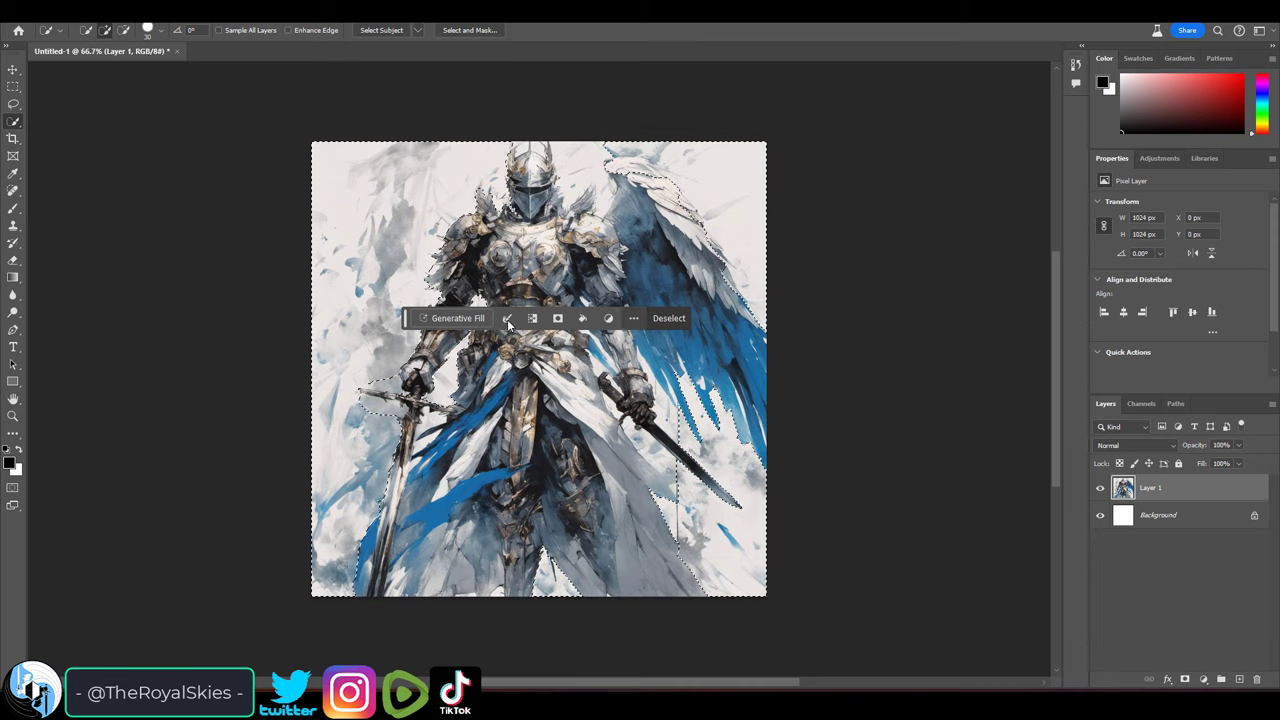
click(457, 318)
text(Beautiful red sunset sky background)
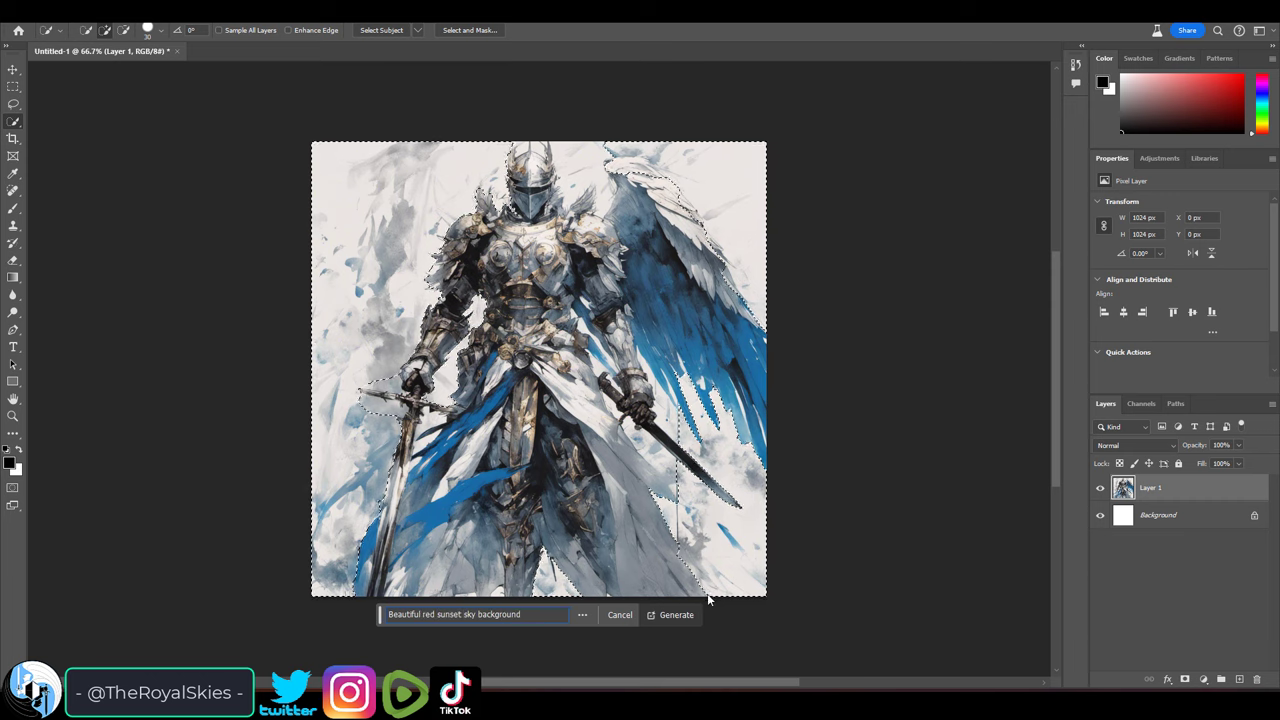
click(676, 614)
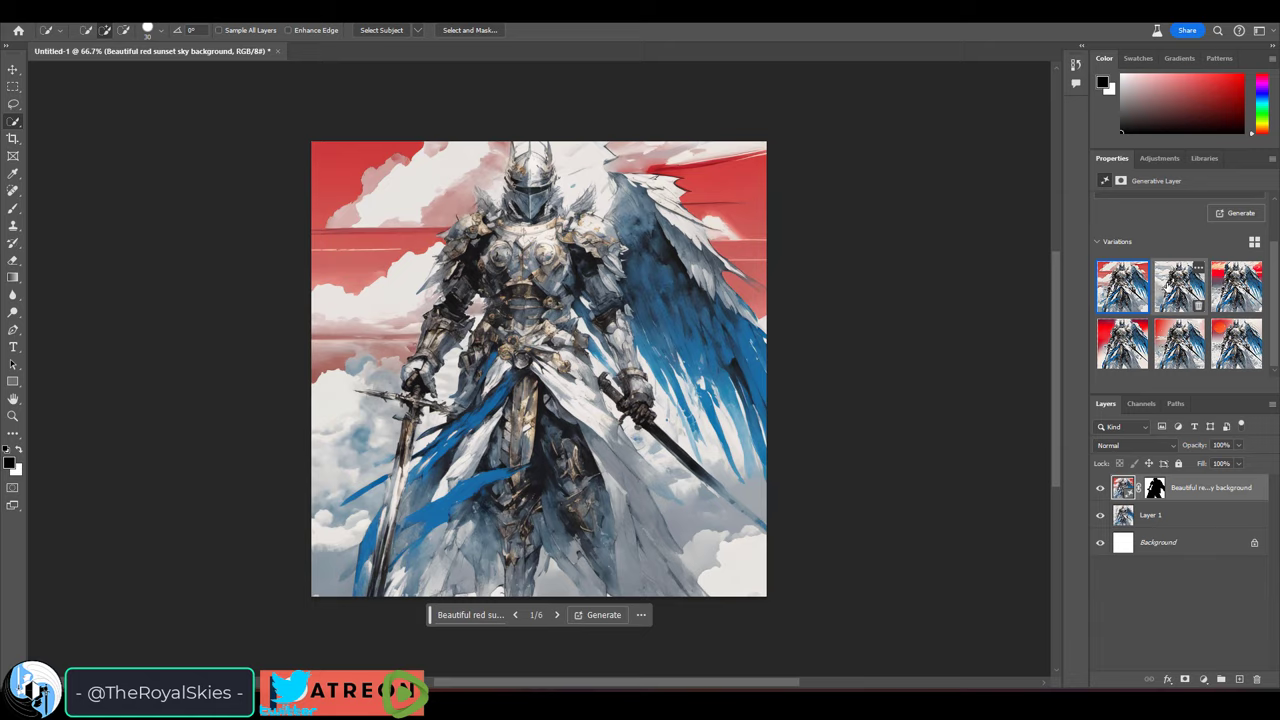
Regenerate the background as 'cloudy sky concept art sketch box cover art' and keep the yellow-sun variation
click(1180, 286)
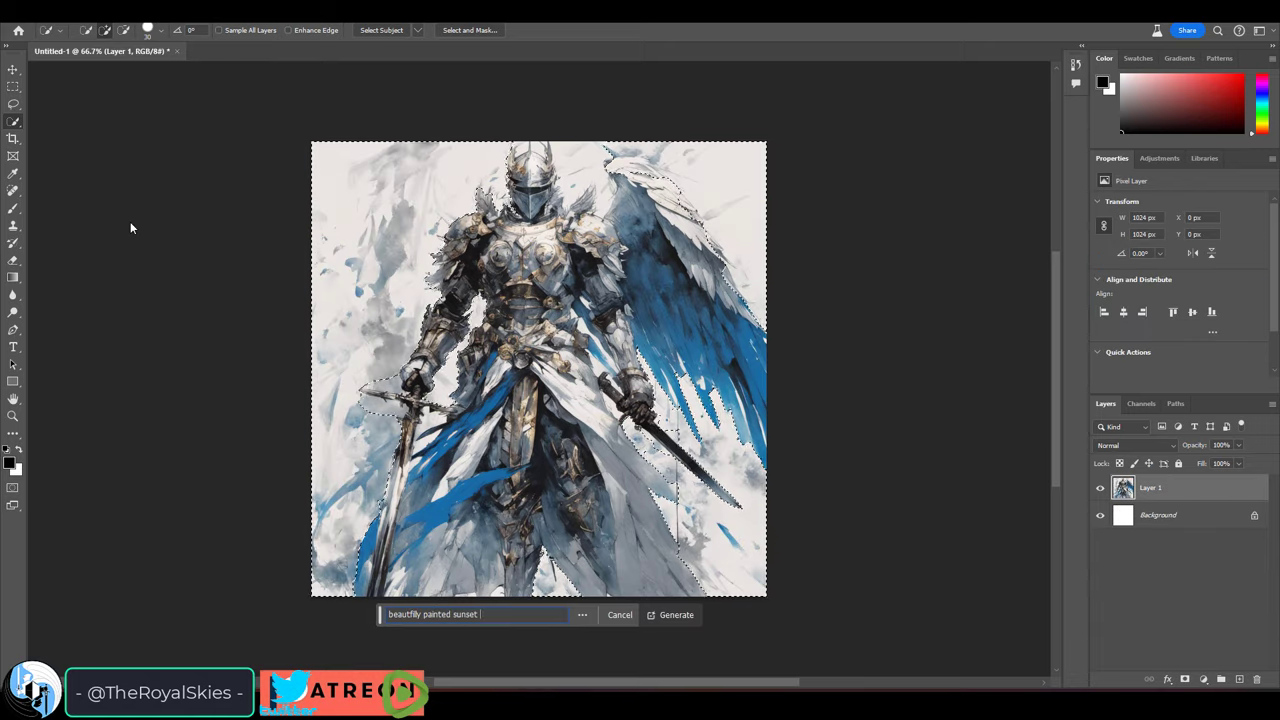
text(cloudy sky concept art sketch box cover art)
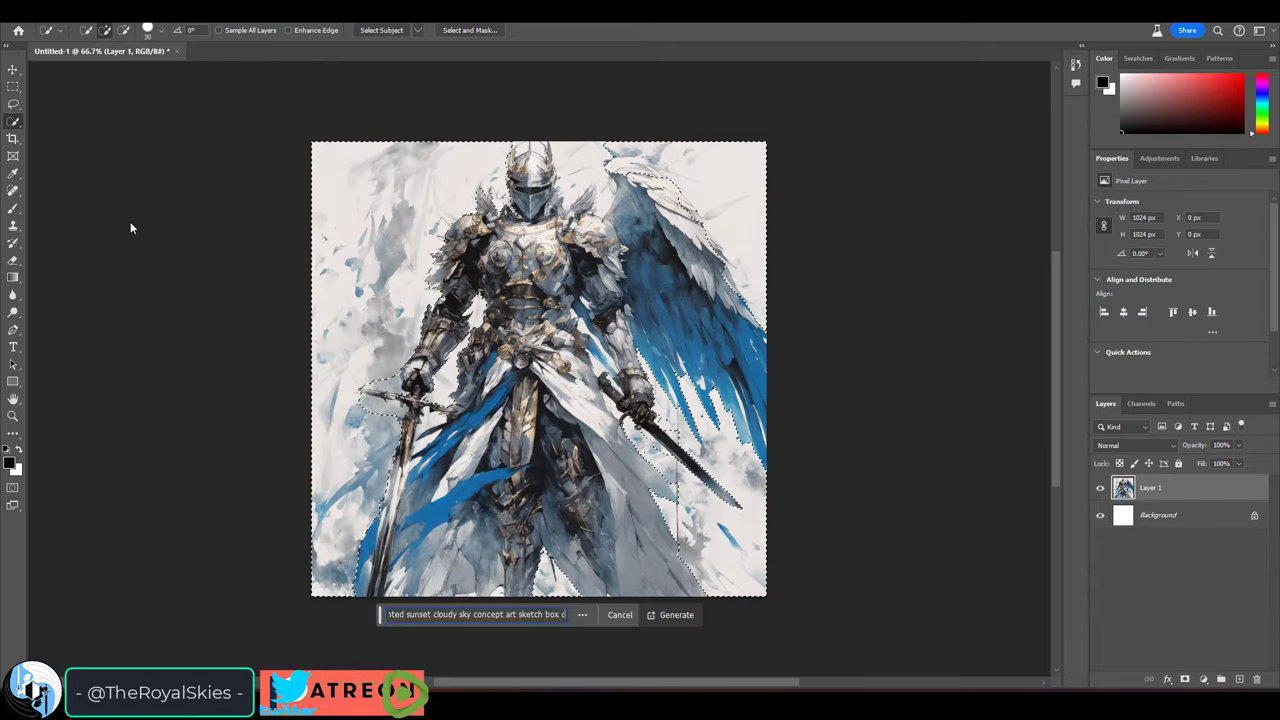
key(Return)
click(1180, 342)
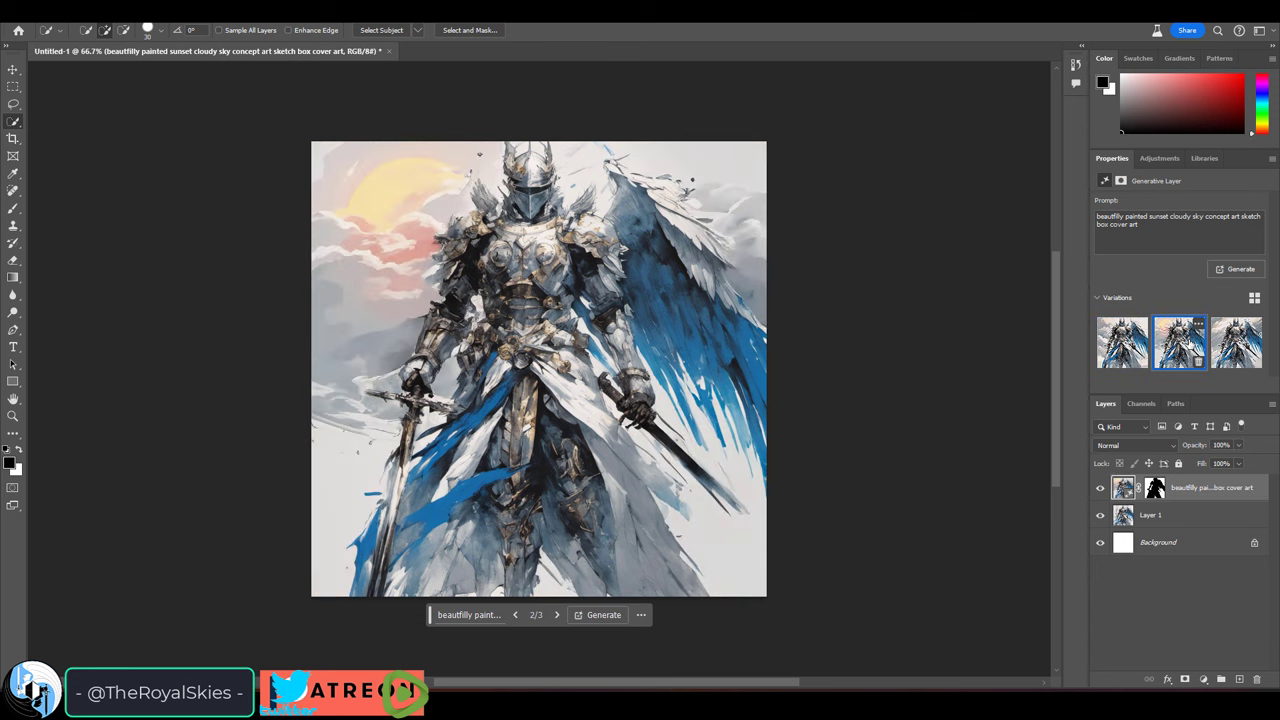
click(1237, 342)
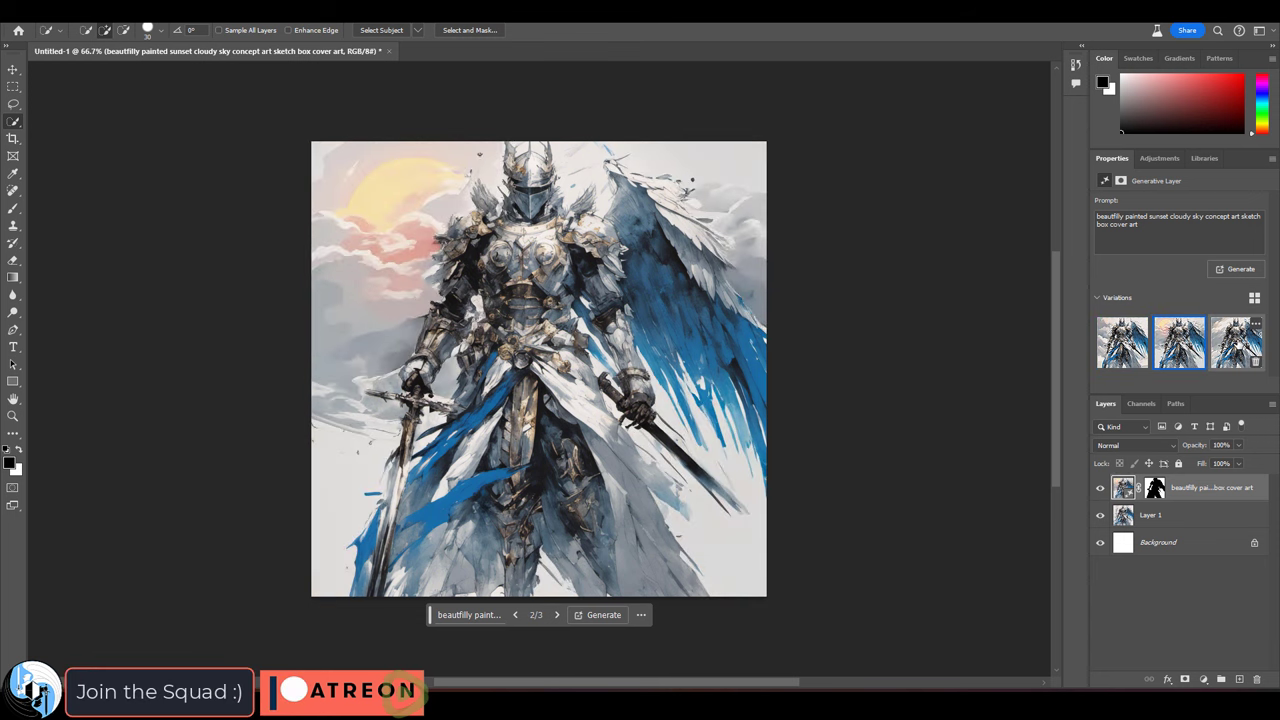
click(1180, 342)
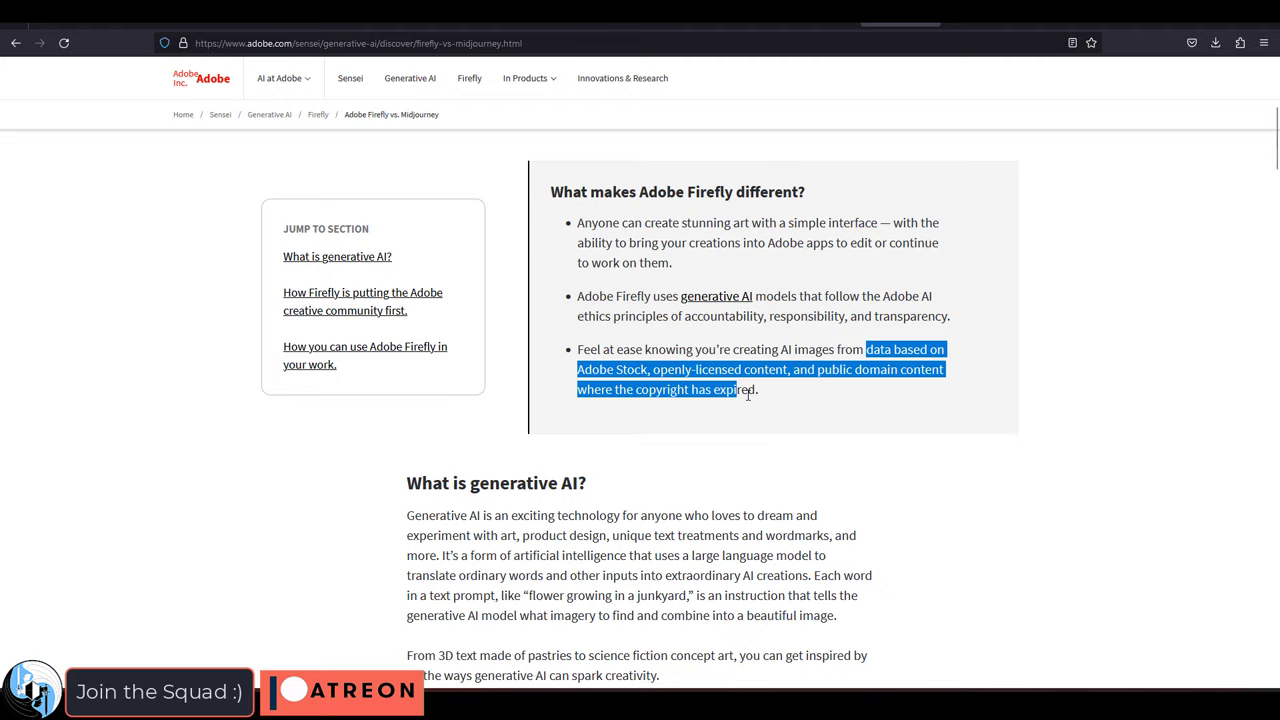
Scroll through the Text to image inspiration gallery of sample images
scroll(715, 373, down, 5)
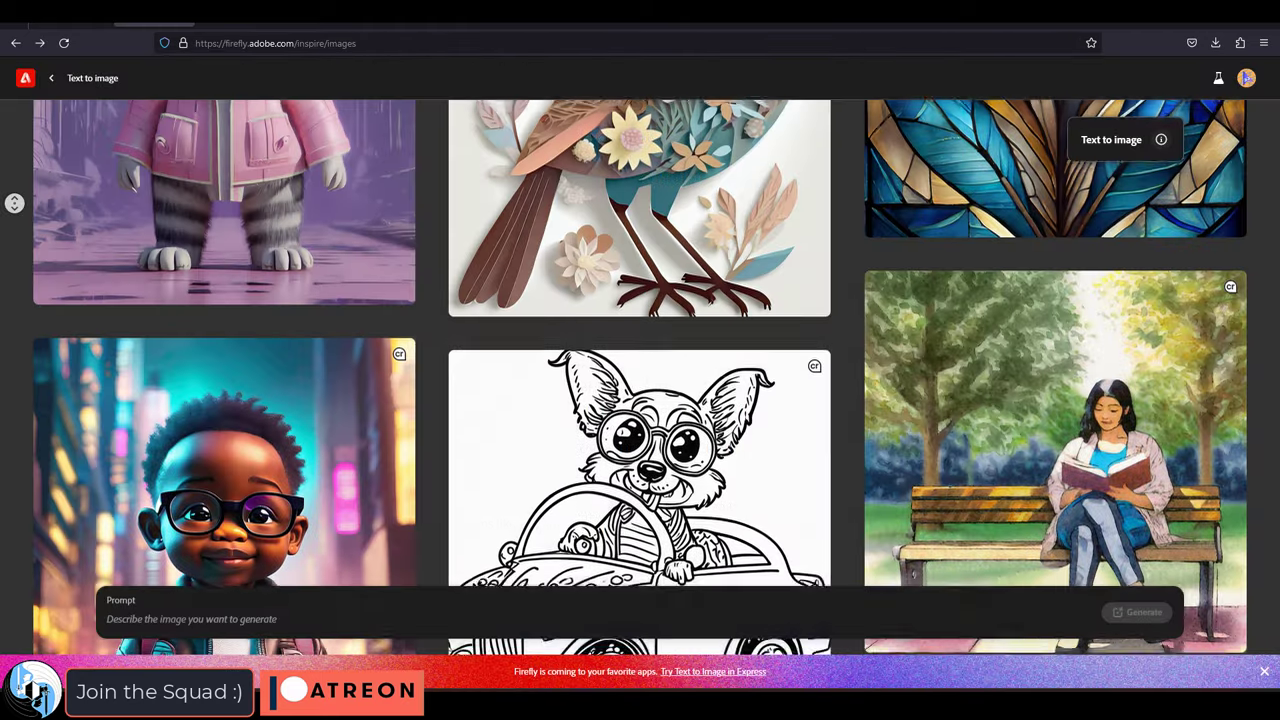
scroll(14, 203, up, 2)
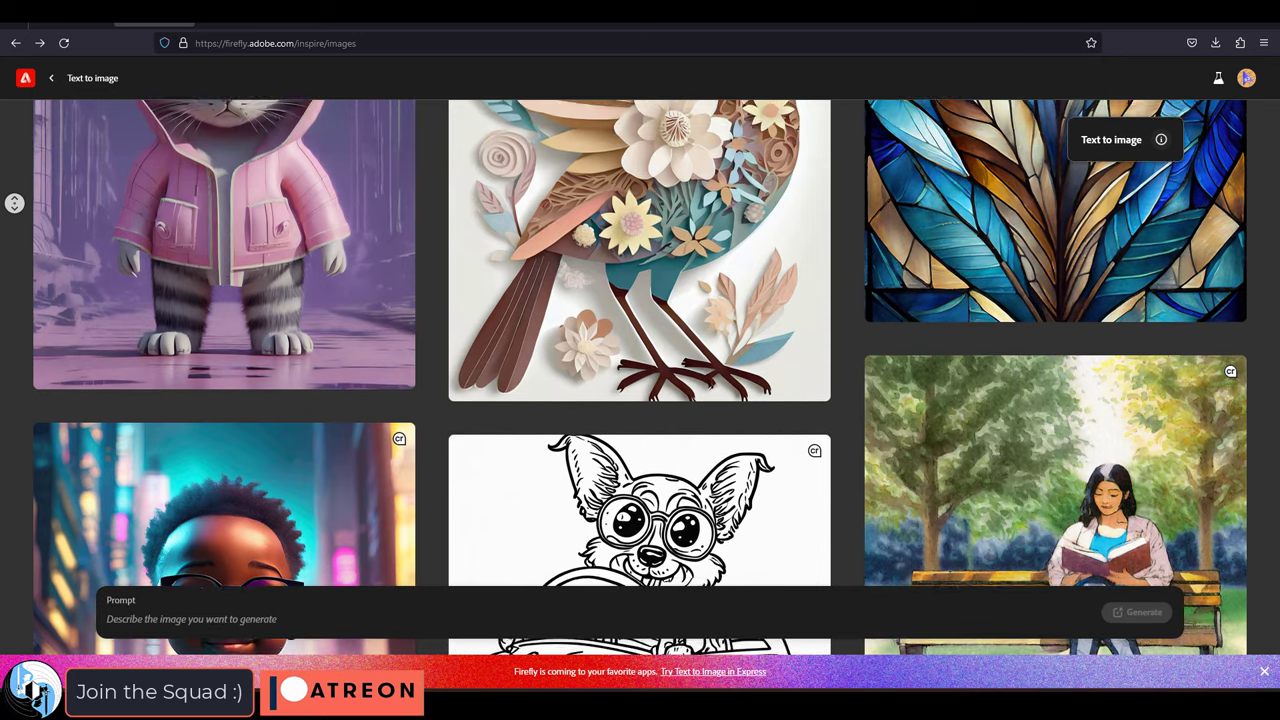
scroll(14, 203, up, 2)
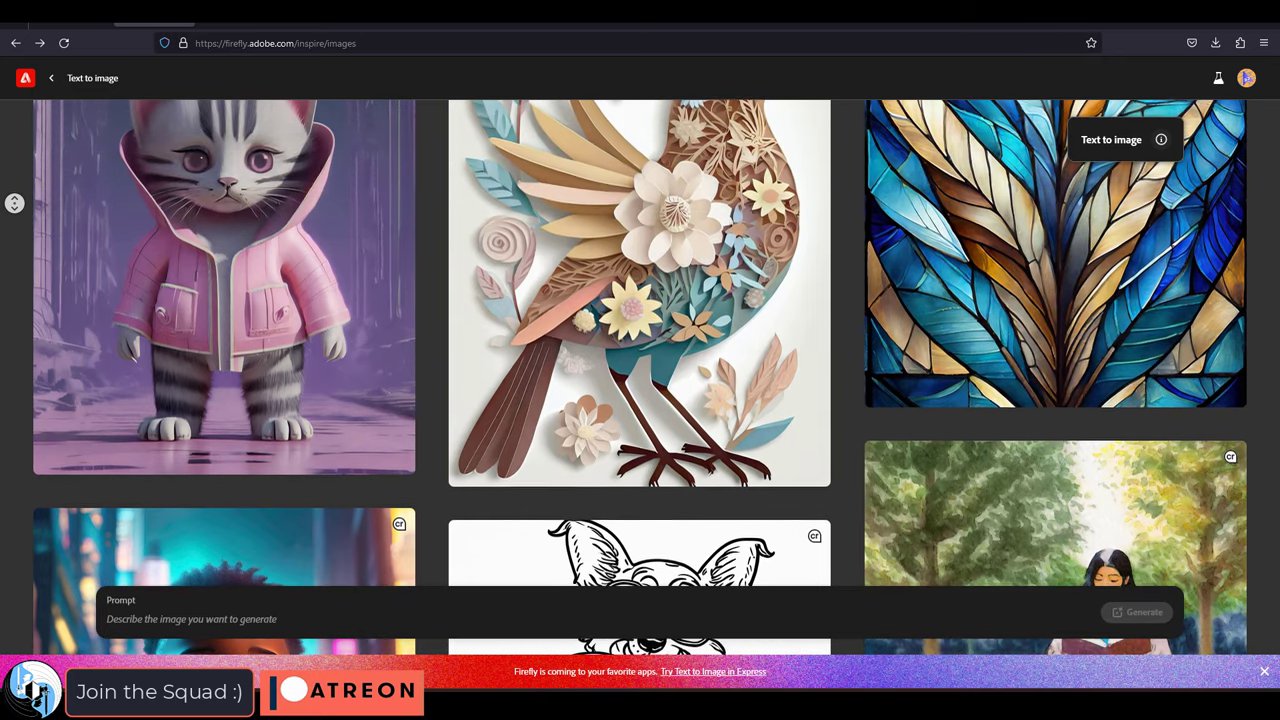
scroll(14, 203, up, 2)
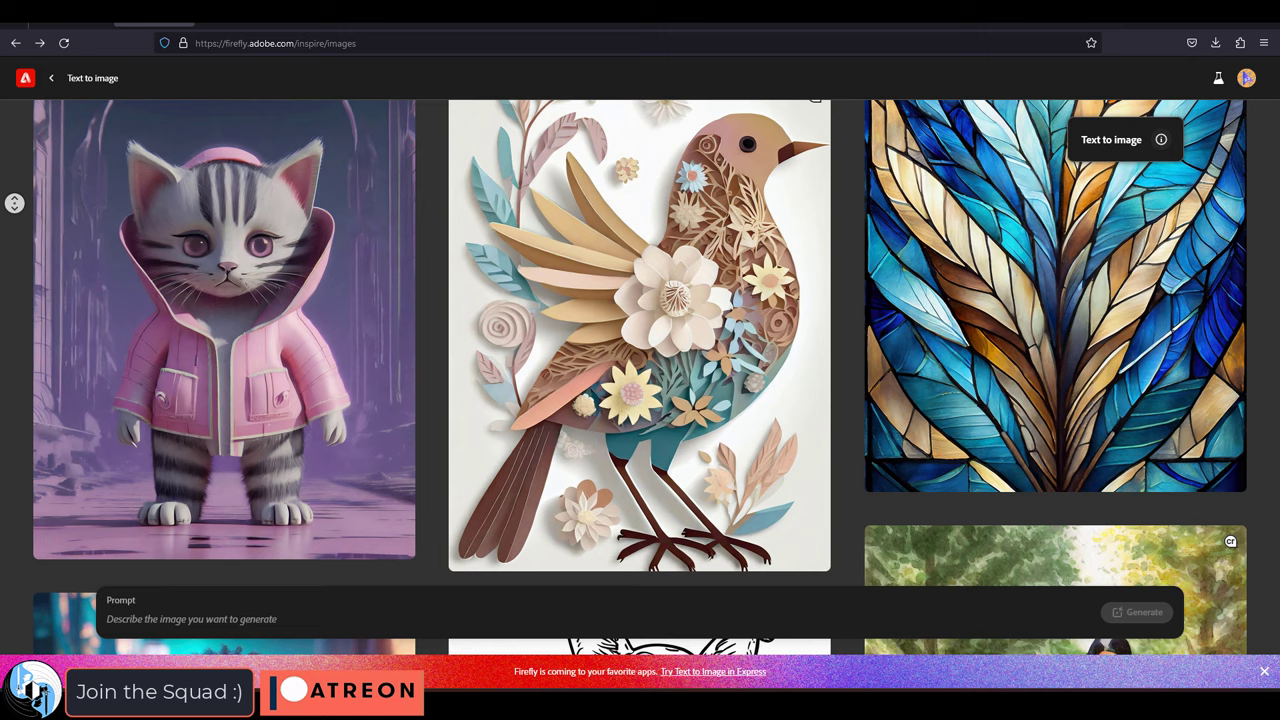
scroll(14, 203, up, 2)
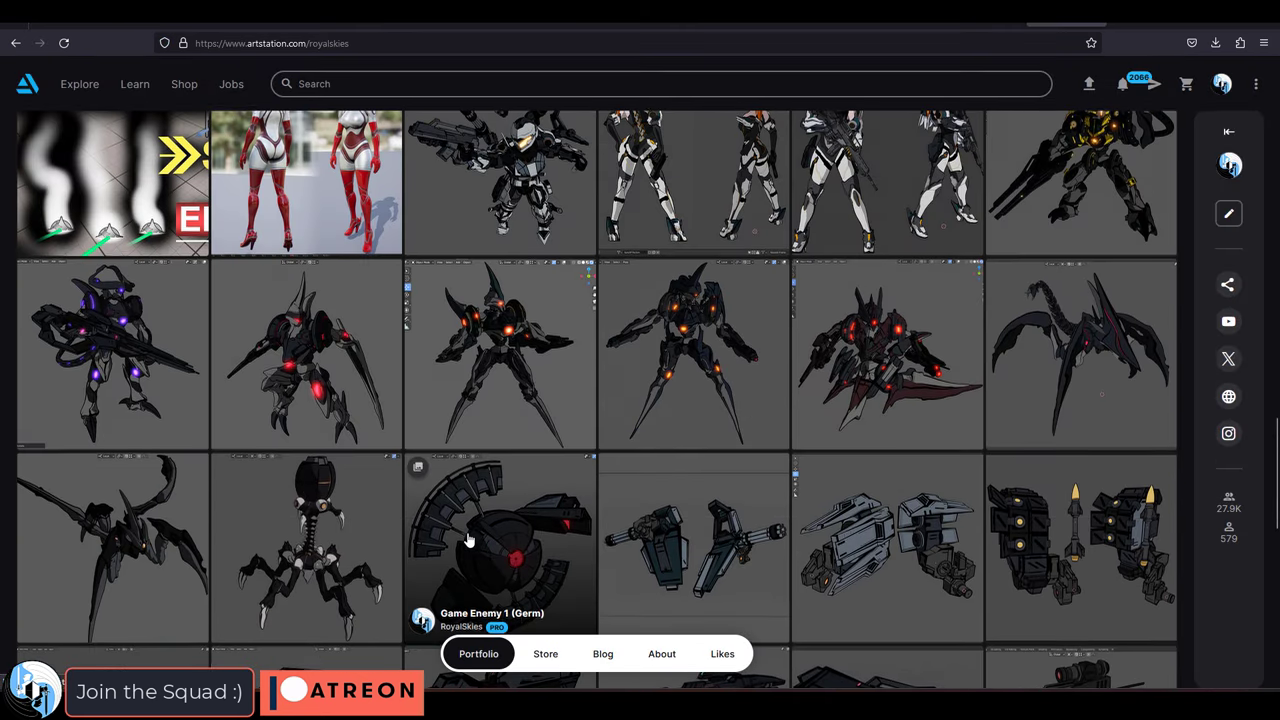
Open the Game Enemy 5 (Virus Commando) artwork and browse its Blender viewport shots of the robot
click(468, 545)
scroll(890, 425, down, 5)
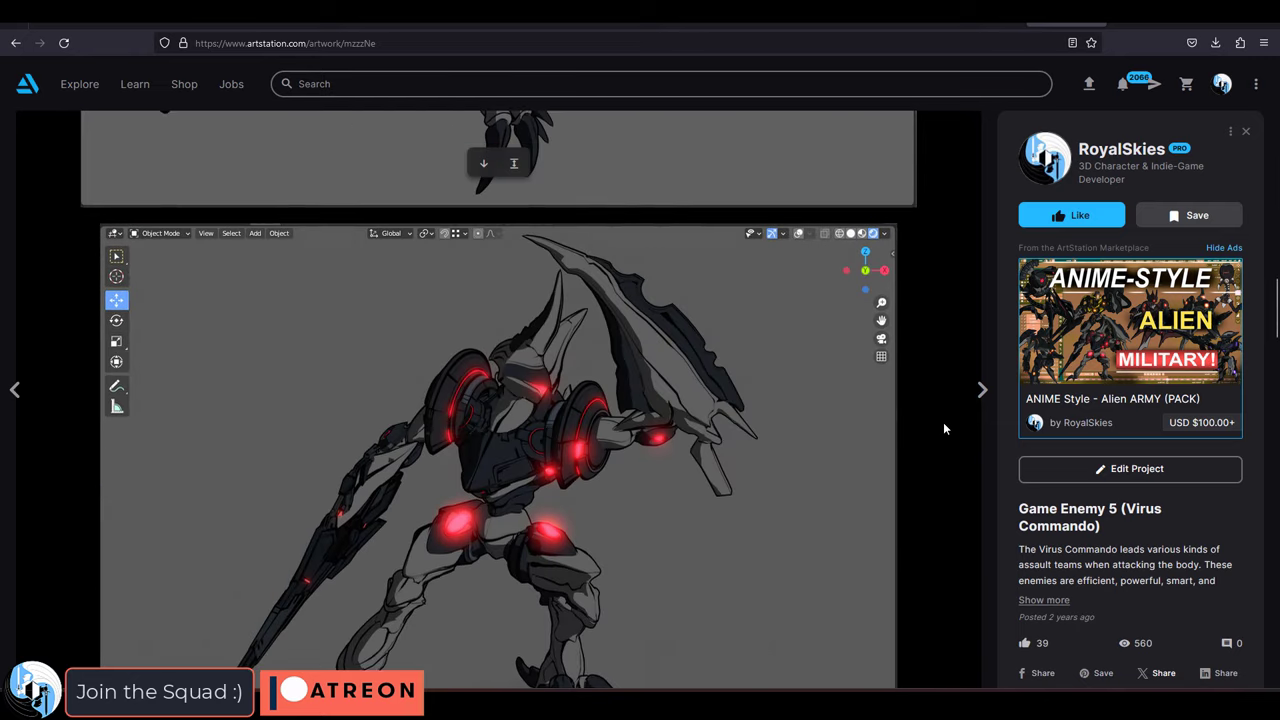
scroll(945, 427, down, 5)
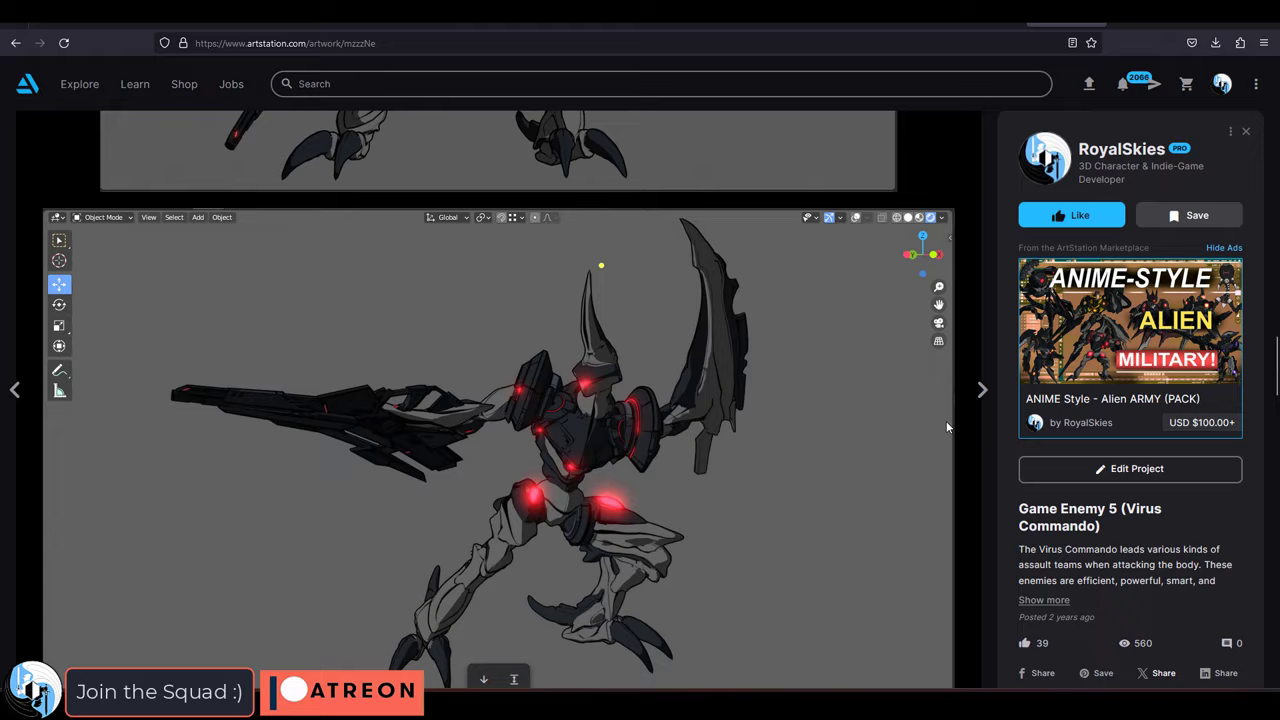
scroll(947, 427, down, 6)
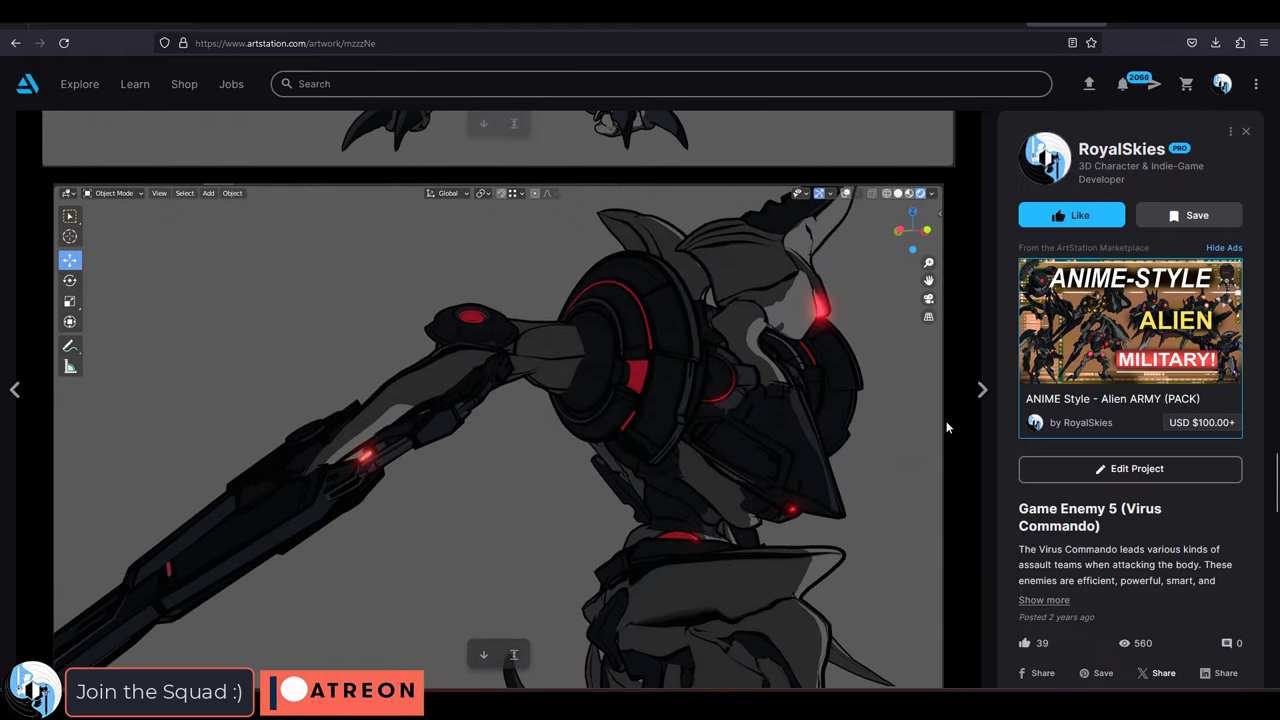
scroll(944, 440, down, 4)
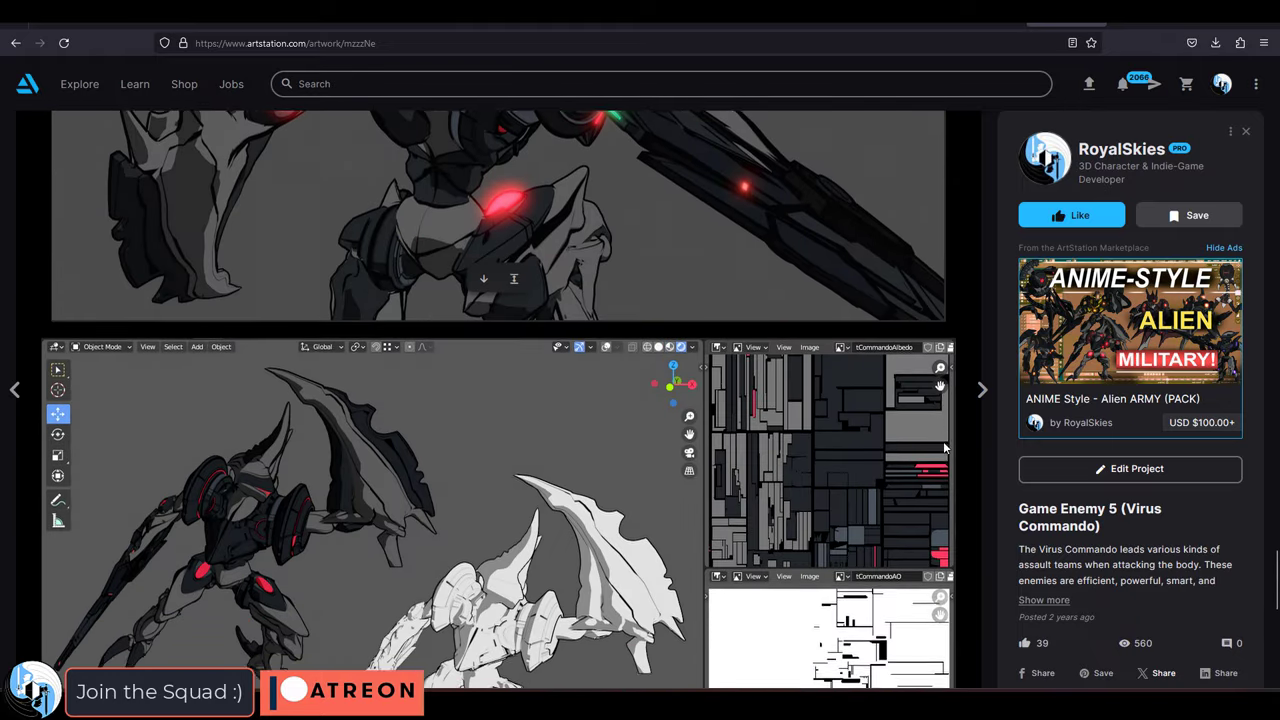
scroll(943, 441, down, 4)
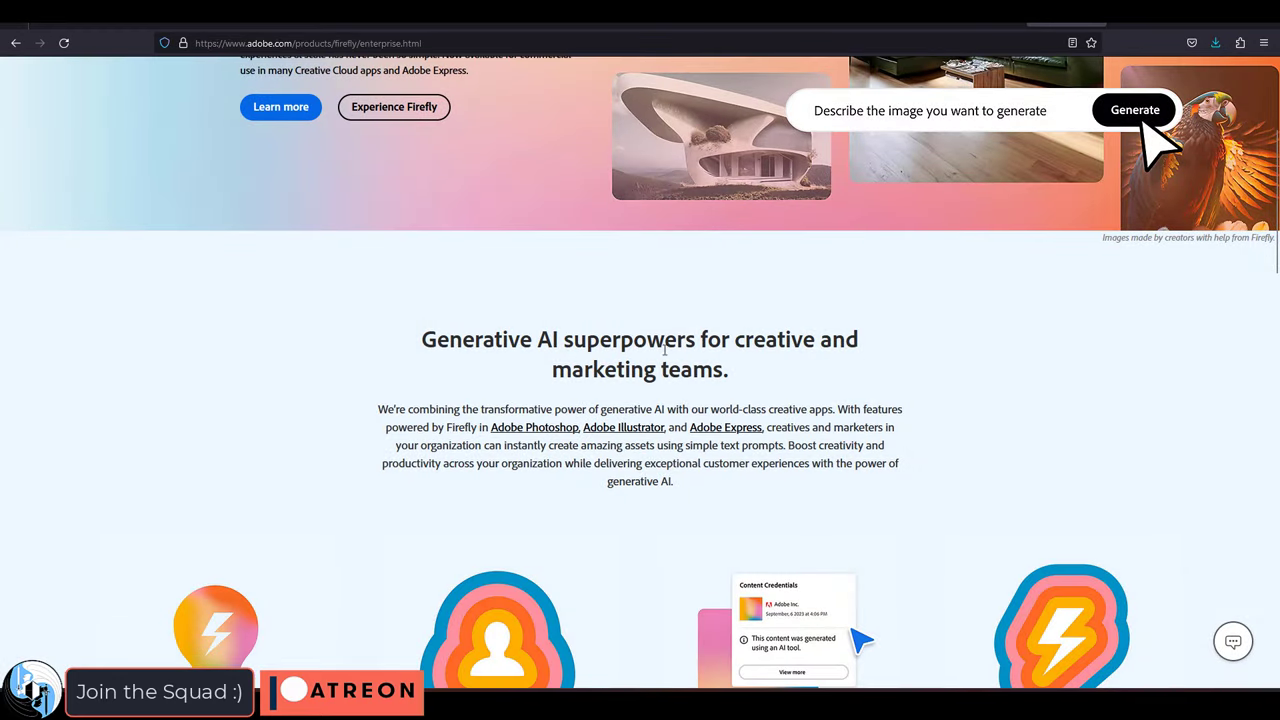
Scroll the Firefly enterprise page down toward the 'Generative AI superpowers' section
scroll(533, 437, down, 5)
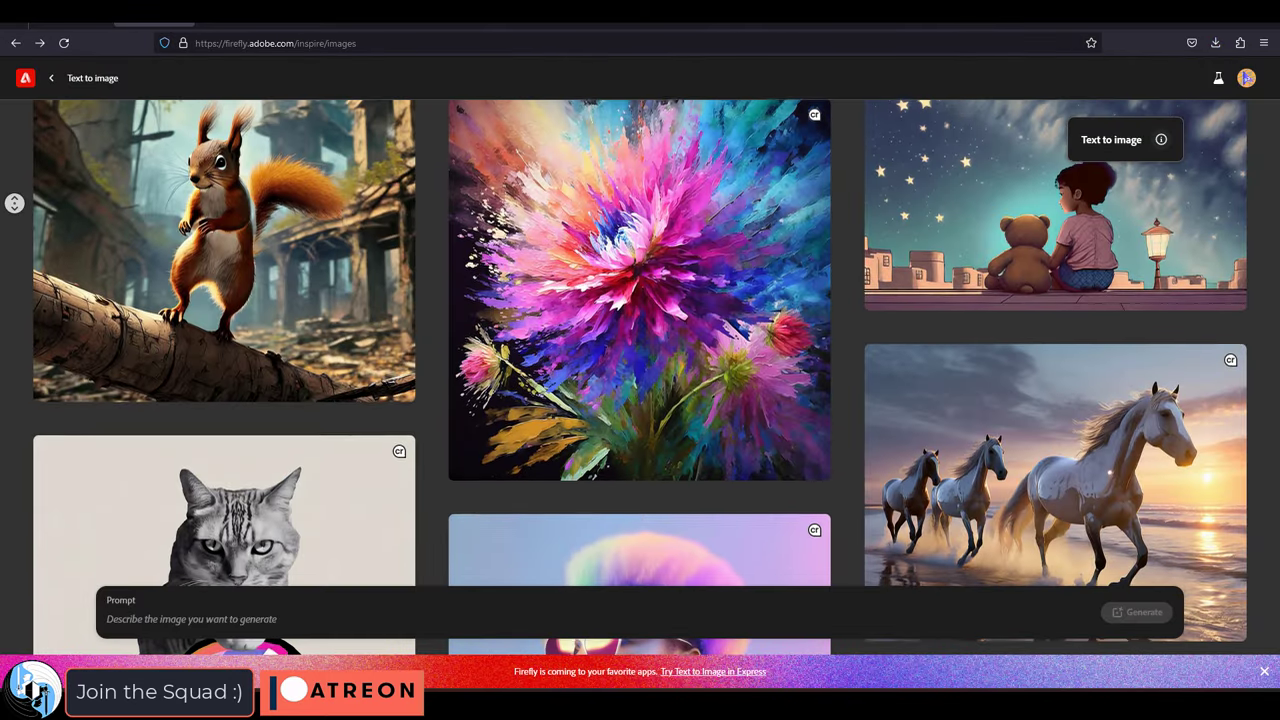
scroll(640, 370, up, 2)
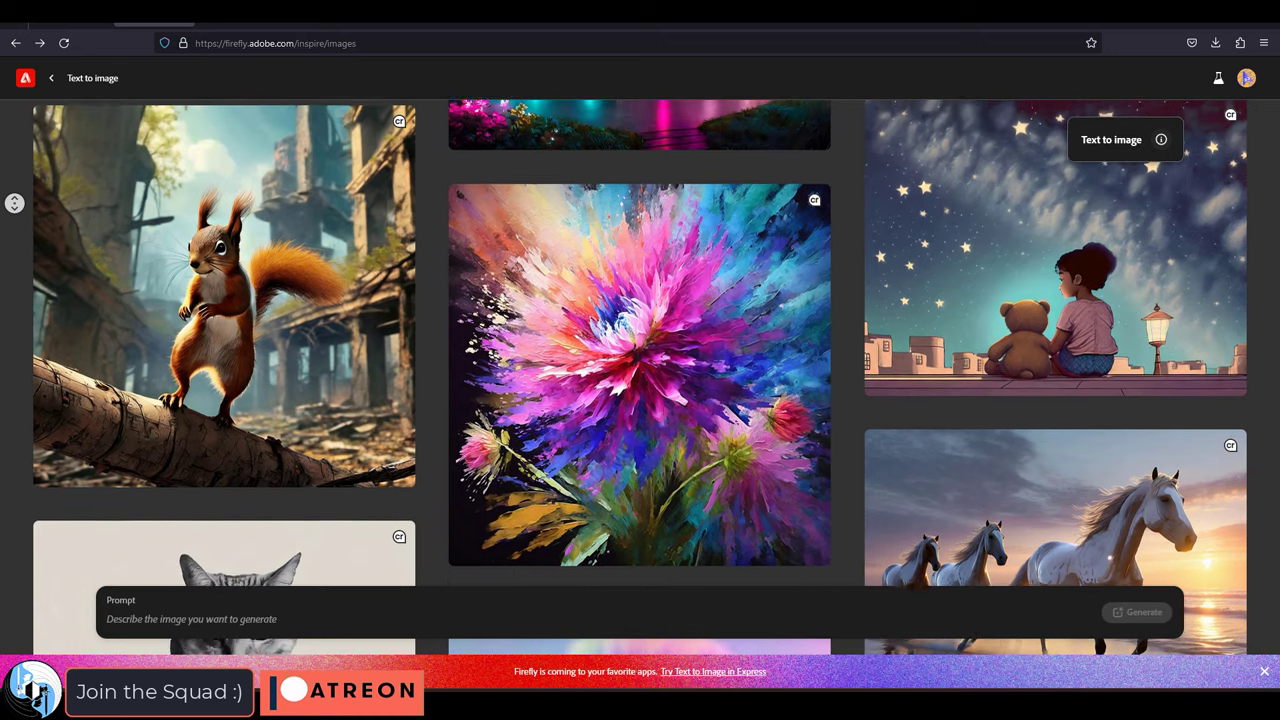
scroll(640, 370, up, 2)
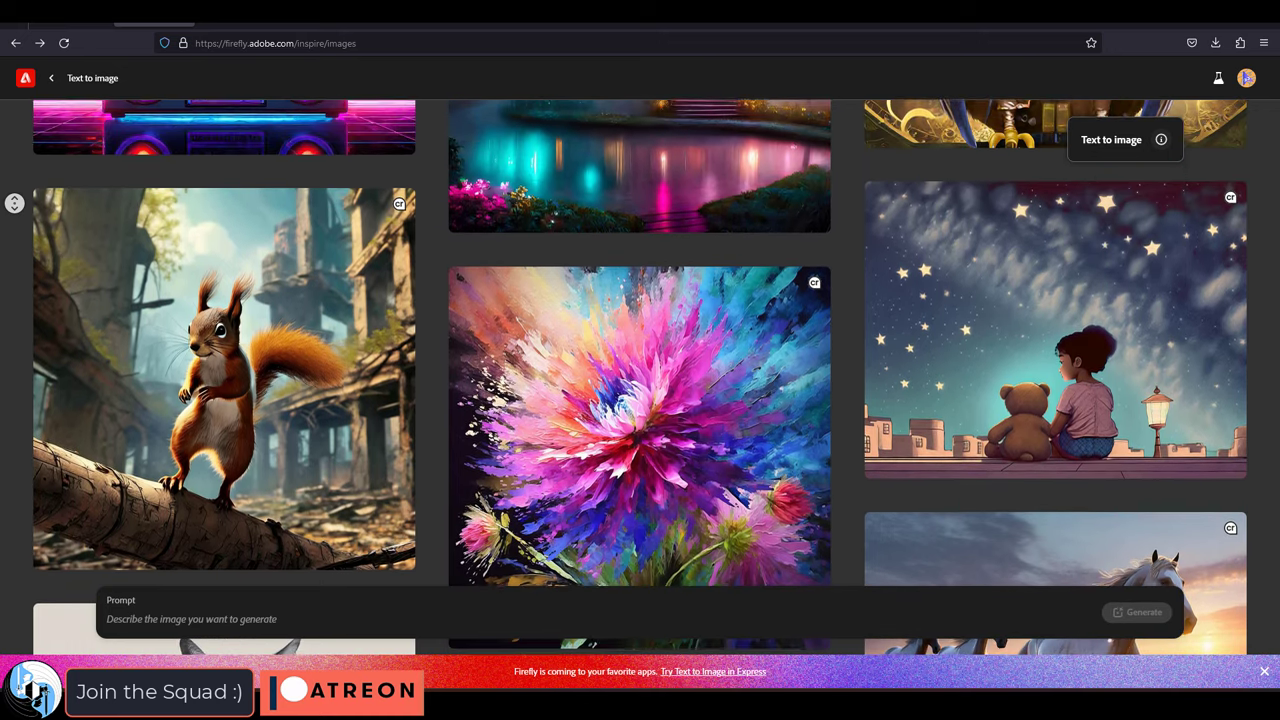
scroll(640, 370, up, 2)
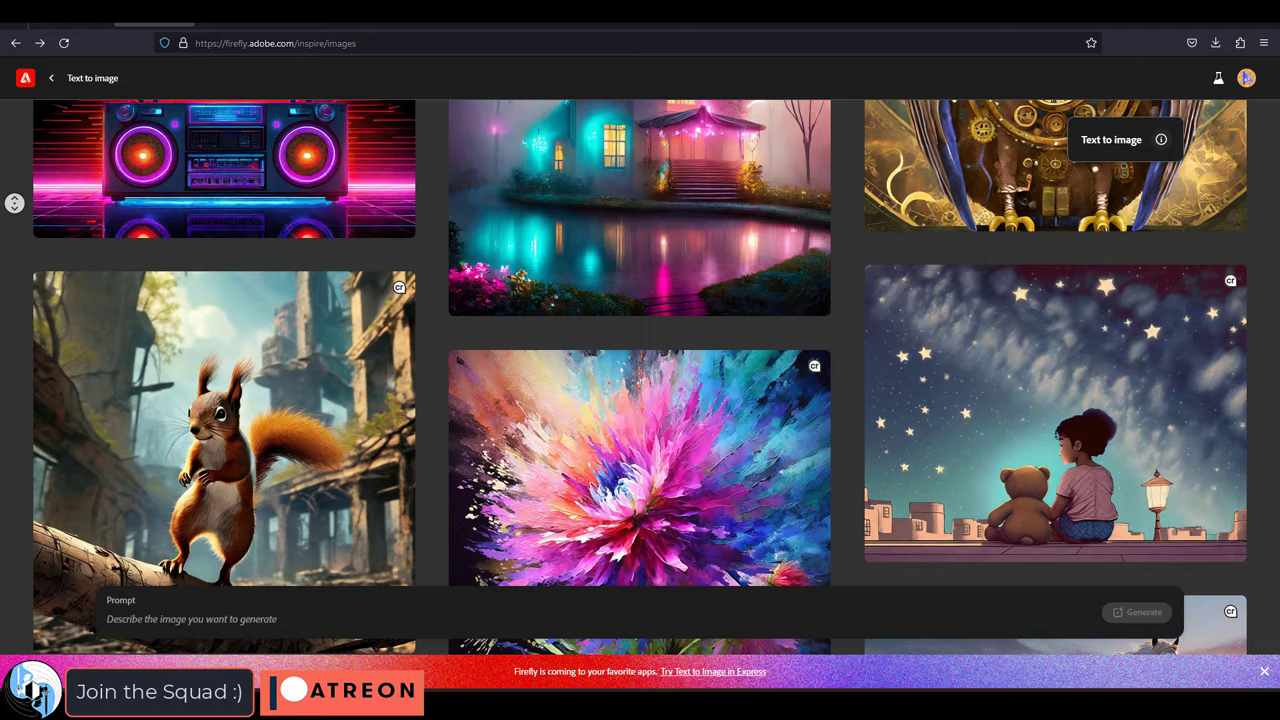
scroll(640, 370, up, 2)
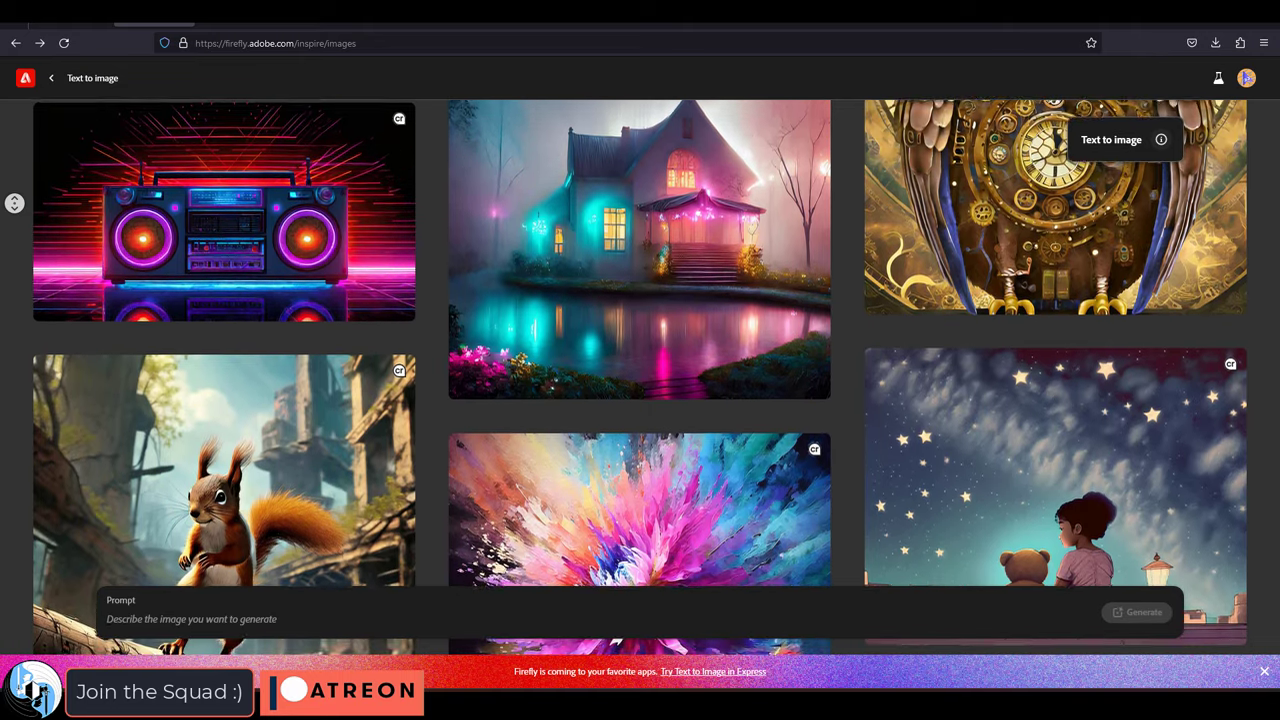
scroll(640, 370, up, 2)
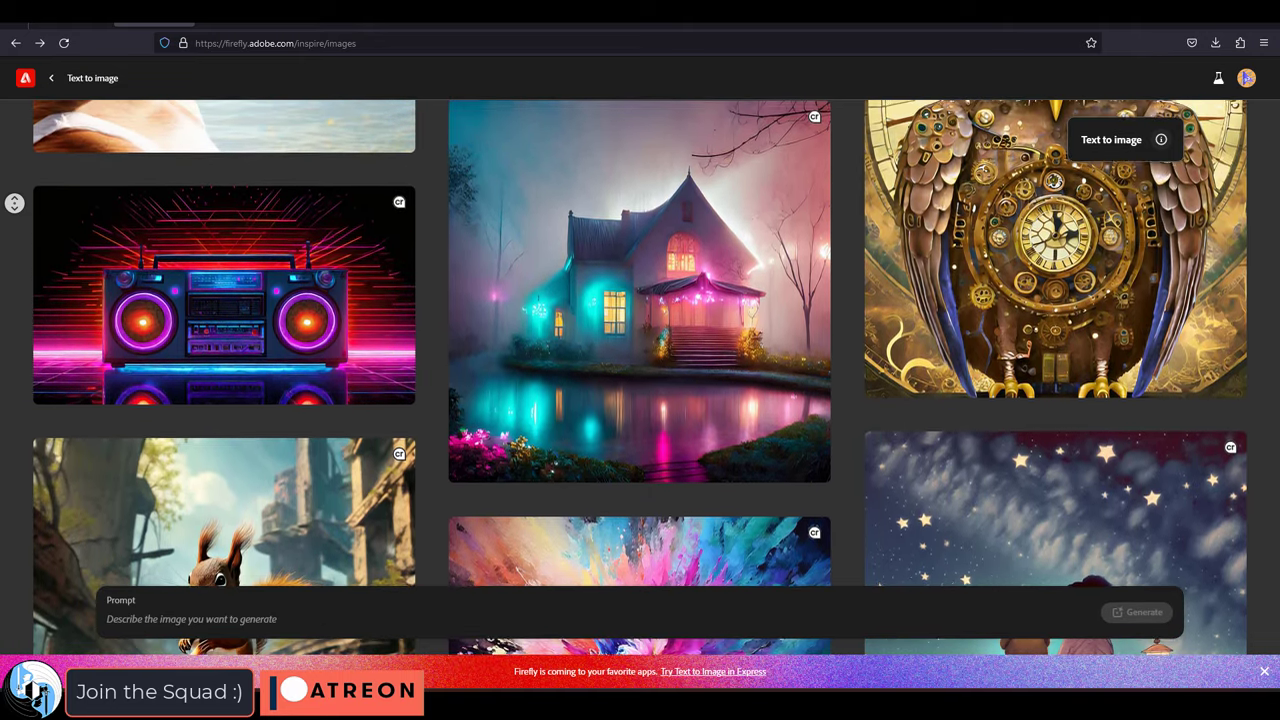
scroll(640, 370, up, 2)
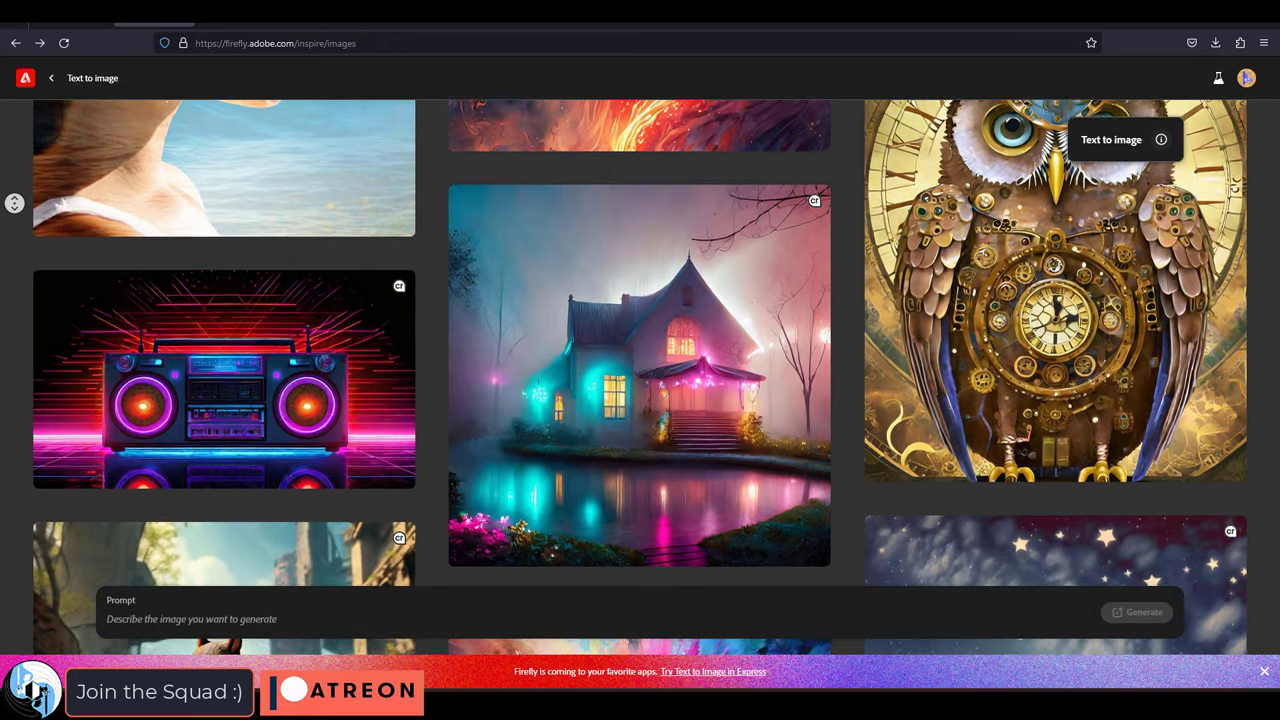
scroll(640, 370, up, 2)
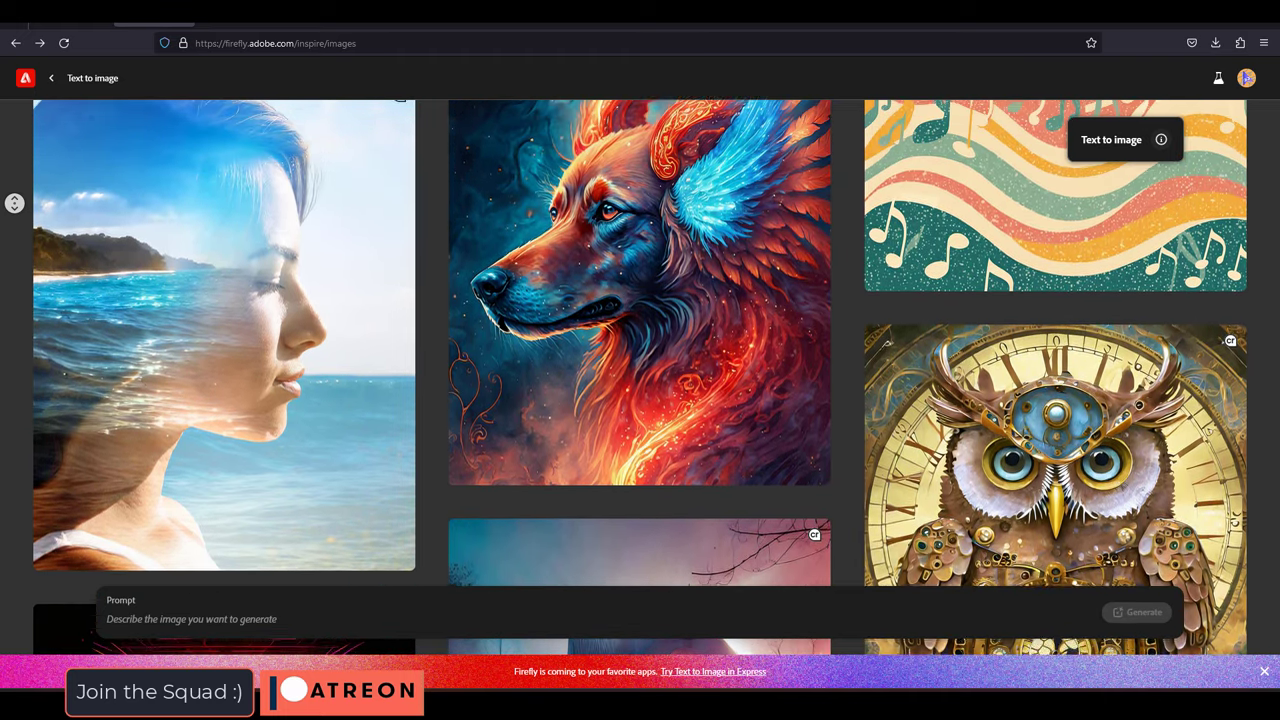
scroll(640, 370, up, 2)
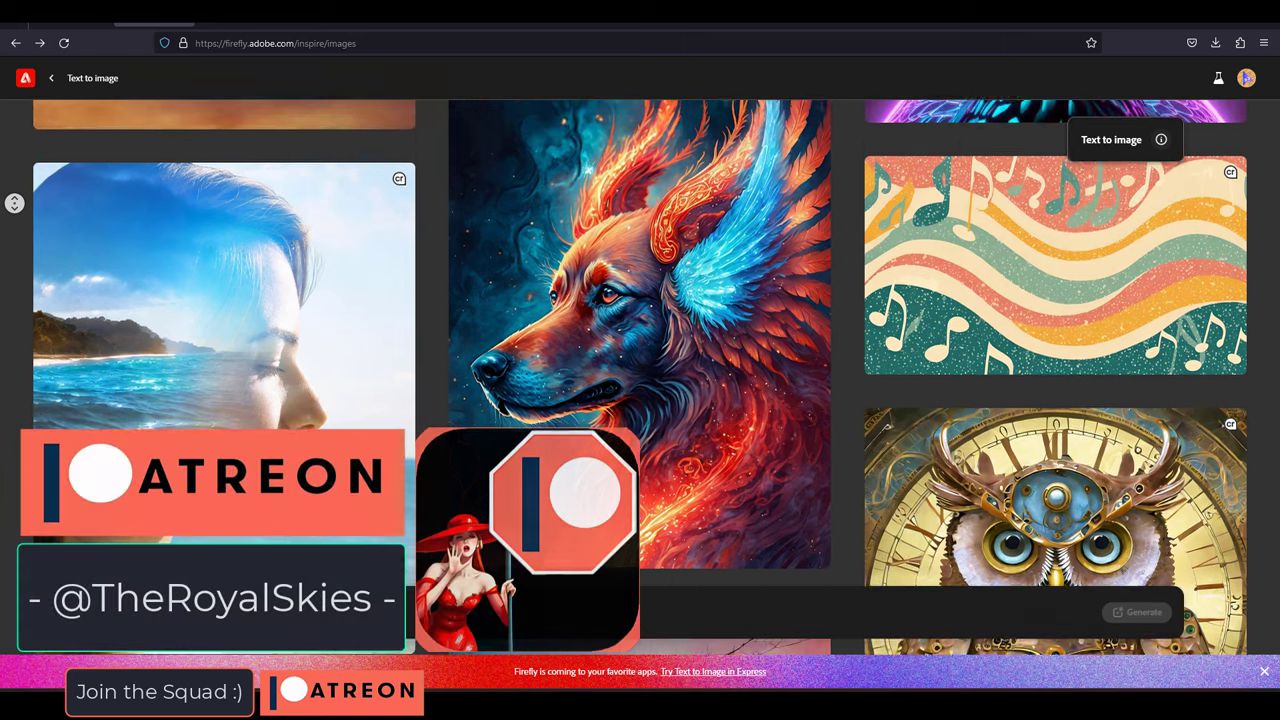